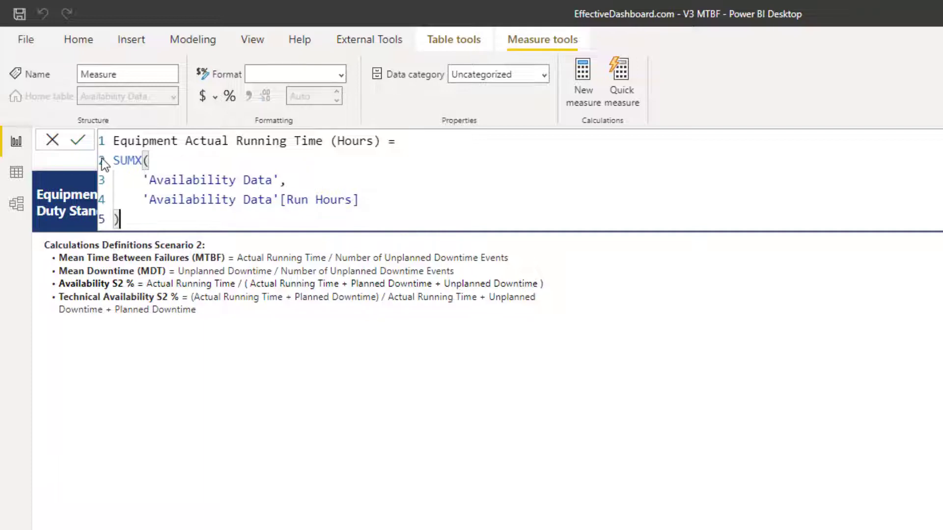
- Commit the running time measure and switch to the raw Availability Data rows
{"action": "left_click", "coordinate": [79, 144]}
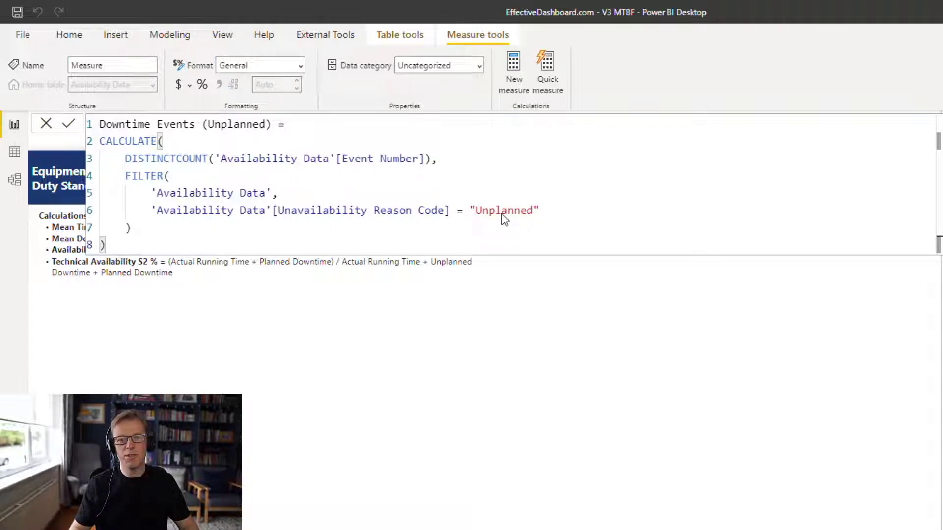
{"action": "left_click", "coordinate": [13, 154]}
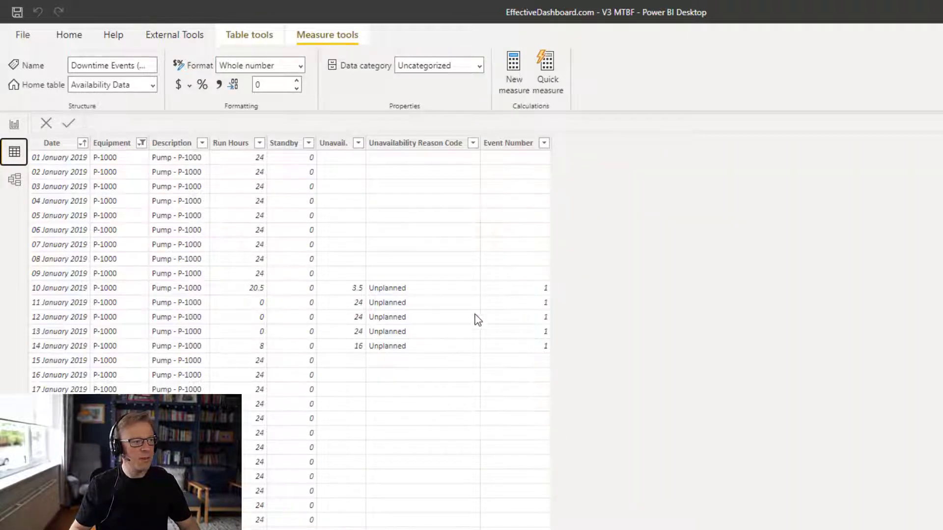
- Scroll through the Availability Data rows to check how unplanned downtime events are numbered
{"action": "scroll", "coordinate": [477, 367], "scroll_direction": "down", "scroll_amount": 20}
{"action": "scroll", "coordinate": [479, 367], "scroll_direction": "up", "scroll_amount": 3}
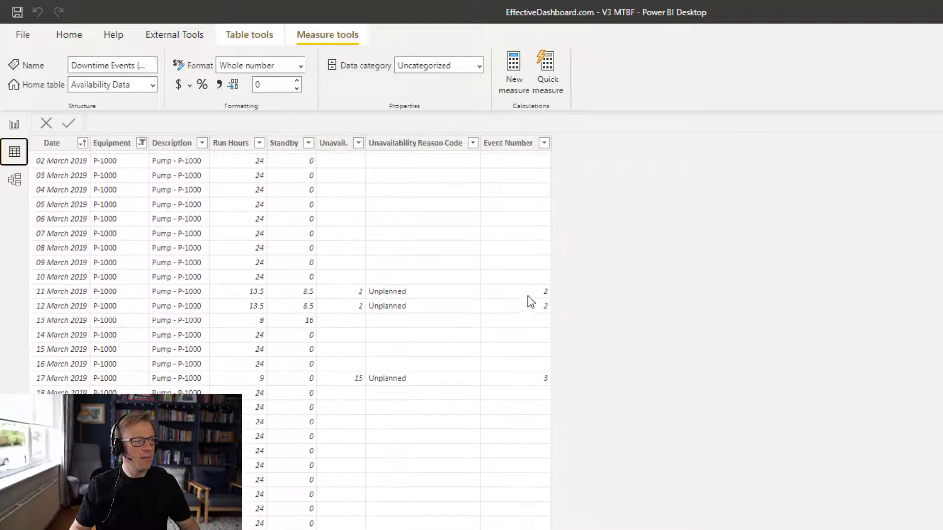
{"action": "scroll", "coordinate": [511, 429], "scroll_direction": "down", "scroll_amount": 10}
{"action": "scroll", "coordinate": [511, 429], "scroll_direction": "up", "scroll_amount": 6}
{"action": "scroll", "coordinate": [512, 429], "scroll_direction": "down", "scroll_amount": 2}
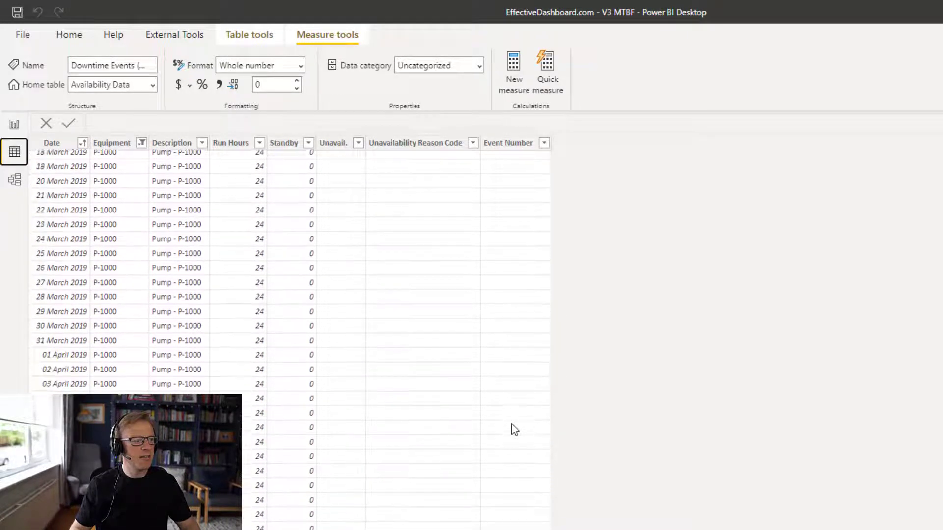
{"action": "left_click", "coordinate": [14, 126]}
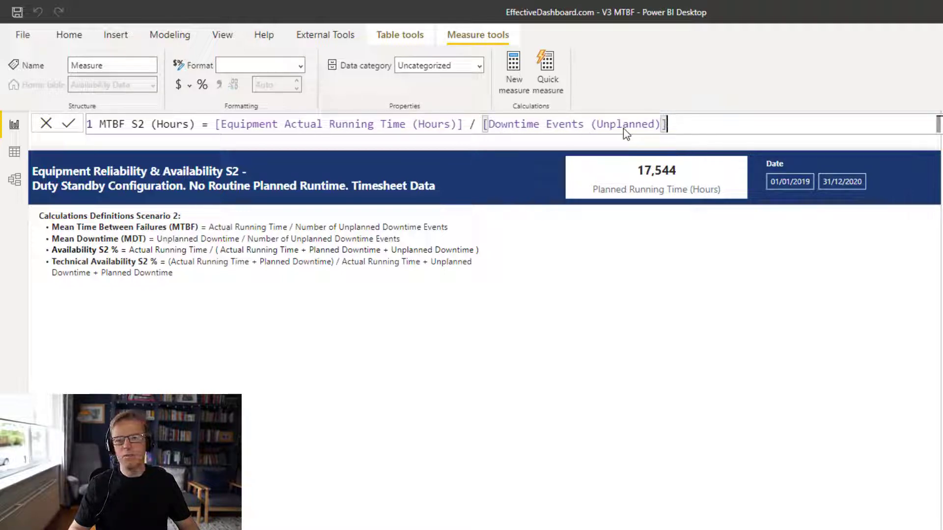
- Commit the MTBF S2 (Hours) measure and drag Equipment onto the canvas as a P-1000 table
{"action": "left_click", "coordinate": [64, 127]}
{"action": "left_click_drag", "start_coordinate": [941, 289], "coordinate": [252, 352]}
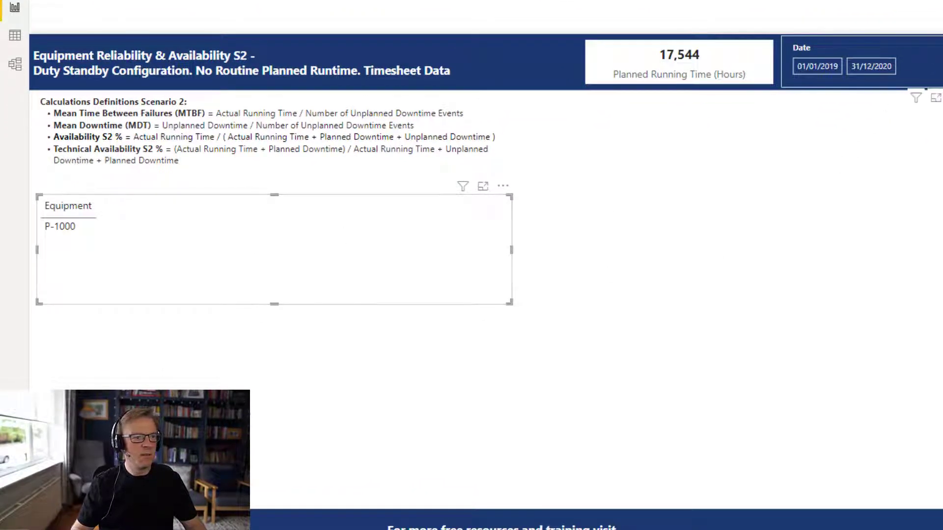
- Add running time (15,064.58), unplanned events (13) and MTBF S2 (1,158.81) columns to the P-1000 table
{"action": "left_click", "coordinate": [935, 97]}
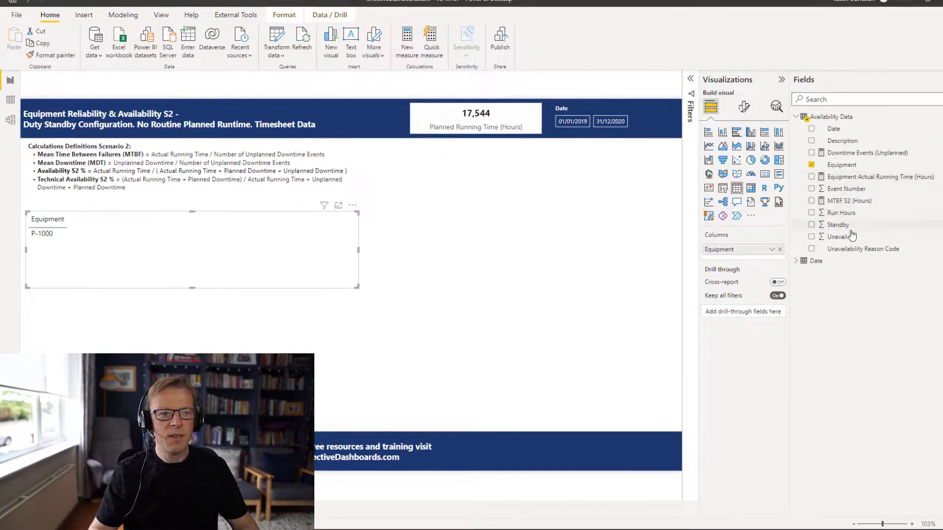
{"action": "left_click_drag", "start_coordinate": [858, 177], "coordinate": [181, 257]}
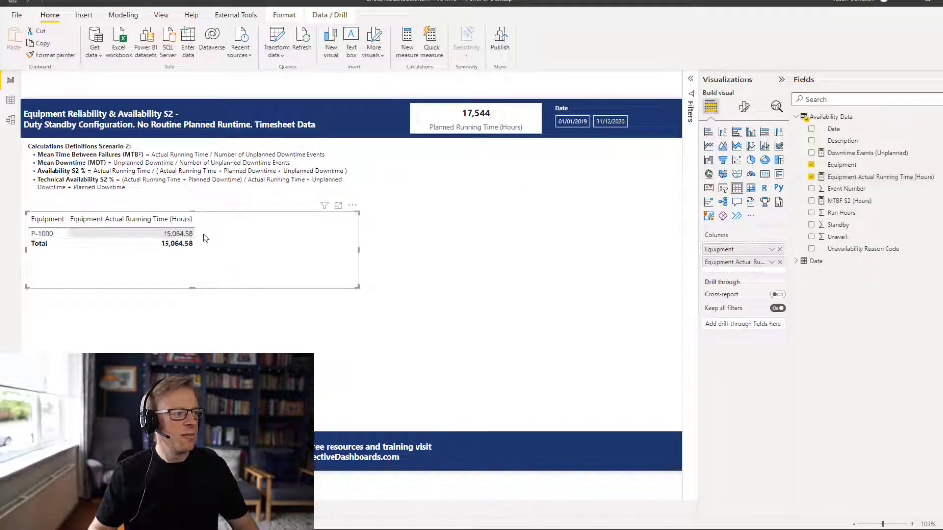
{"action": "left_click_drag", "start_coordinate": [850, 154], "coordinate": [248, 258]}
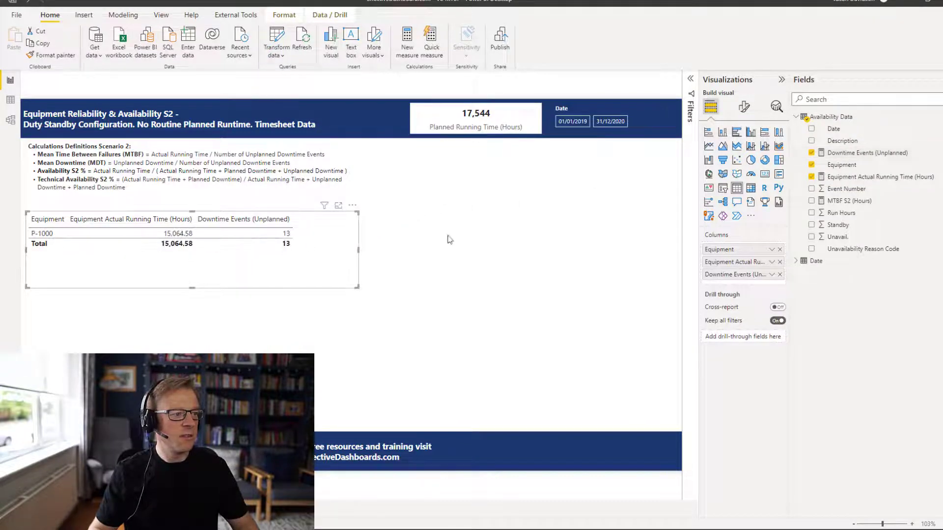
{"action": "left_click_drag", "start_coordinate": [844, 201], "coordinate": [255, 269]}
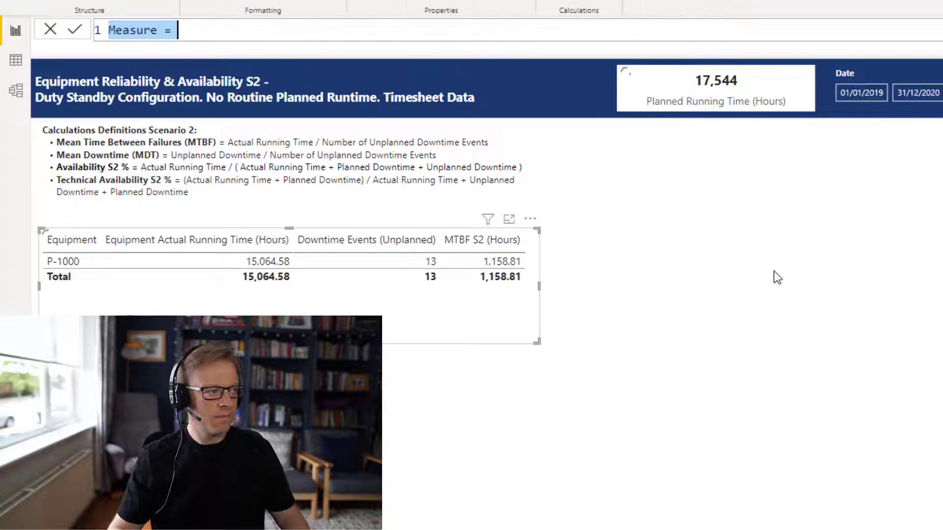
- Create the SUMX Equipment Unplanned Downtime (Hours) and DIVIDE-based MDT S2 (Hours) measures, then widen the table
{"action": "type", "text": "Equipment Unplanned Downtime (Hours) = SUMX(     FILTER(         'Availability Data',         'Availability Data'[Unavailability Reason Code] = \"Unplanned\"     ),     'Availability Data'[Unavail.] )"}
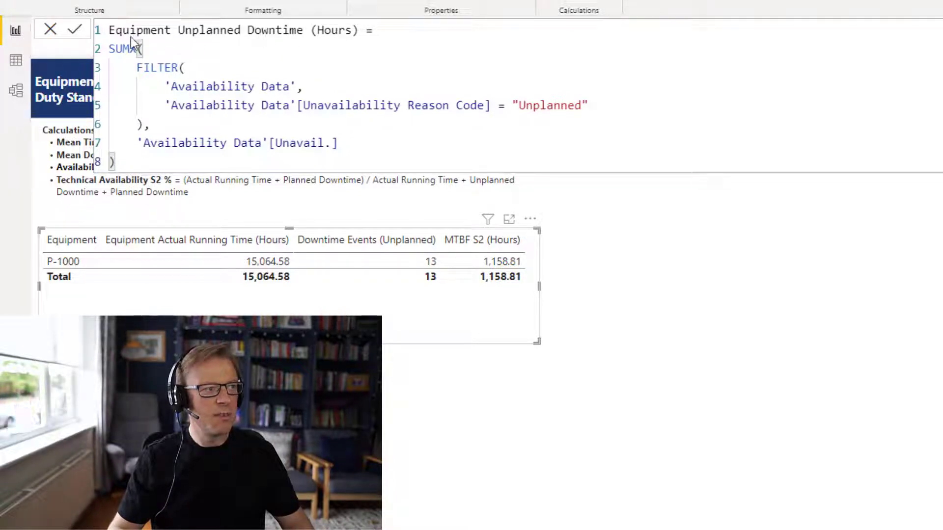
{"action": "left_click", "coordinate": [75, 30]}
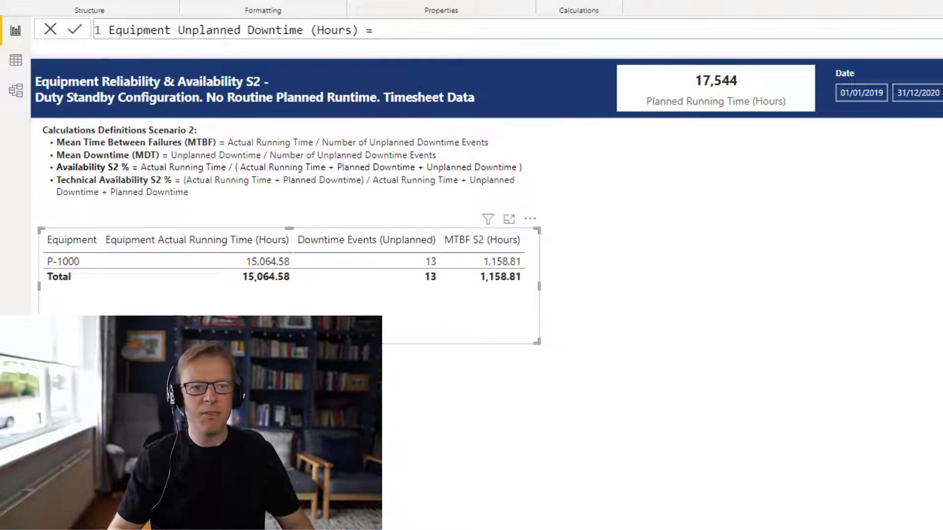
{"action": "type", "text": "MDT S2 (Hours) = DIVIDE(     [Equipment Unplanned Downtime (Hours)],     [Downtime Events (Unplanned)] )"}
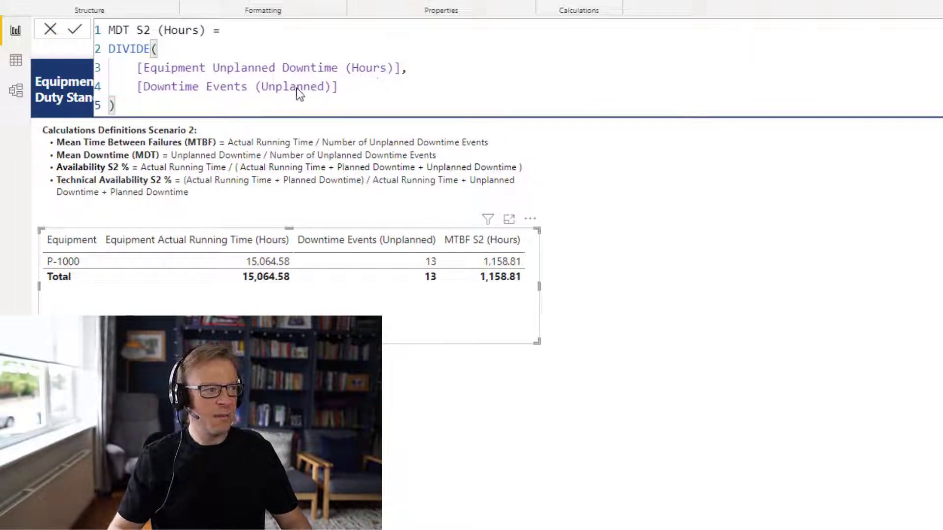
{"action": "left_click", "coordinate": [76, 31]}
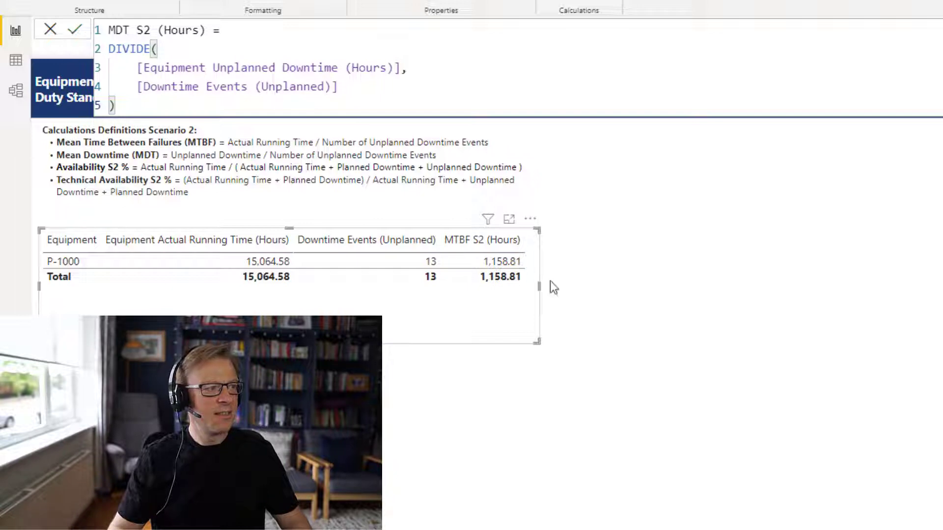
{"action": "left_click_drag", "start_coordinate": [540, 287], "coordinate": [878, 287]}
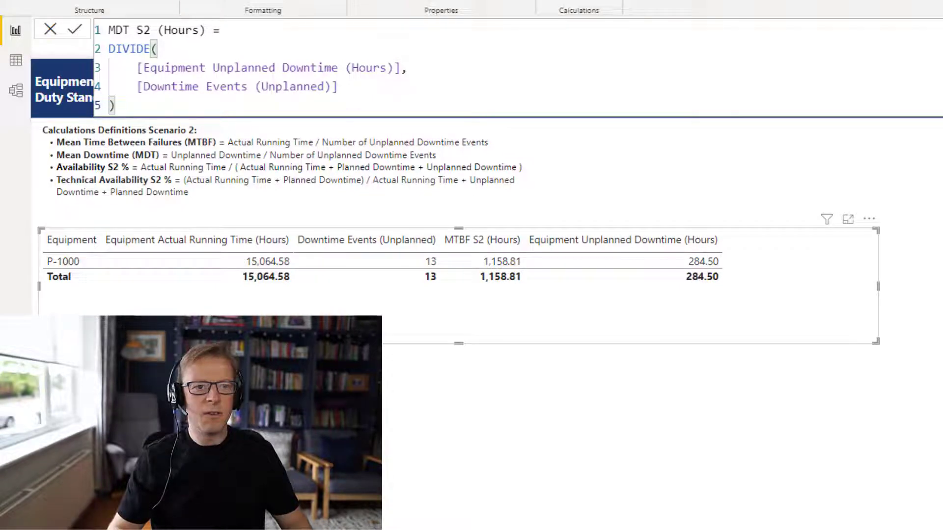
- Show MDT S2 at 21.88 hours in the widened table and paste the planned downtime SUMX formula
{"action": "left_click_drag", "start_coordinate": [936, 215], "coordinate": [741, 308]}
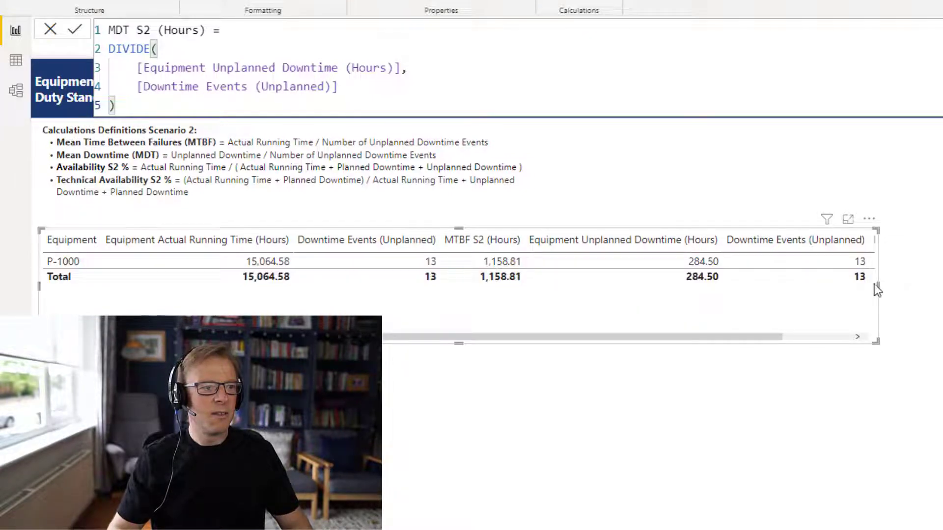
{"action": "left_click_drag", "start_coordinate": [877, 284], "coordinate": [941, 287]}
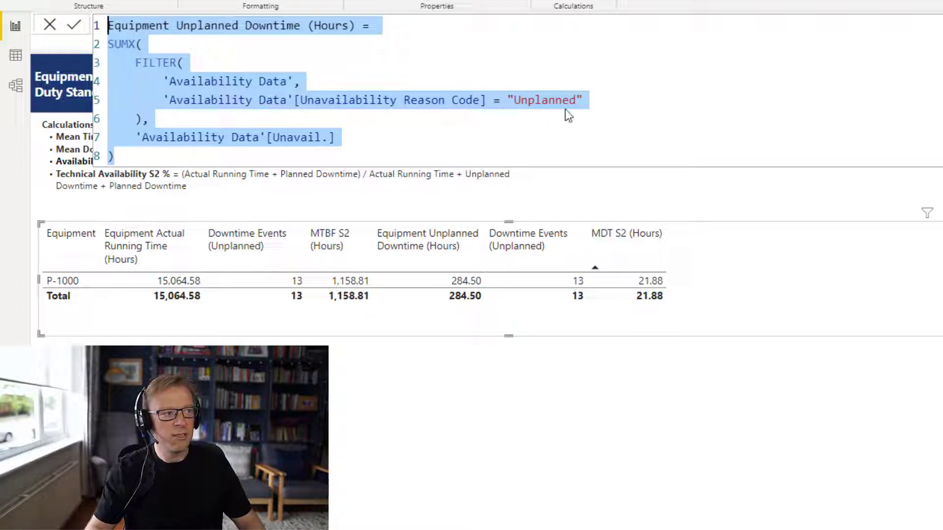
{"action": "type", "text": "Equipment Planned Downtime (Hours) = SUMX(     FILTER(         'Availability Data',         'Availability Data'[Unavailability Reason Code] = \"Planned\"     ),     'Availability Data'[Unavail.] )"}
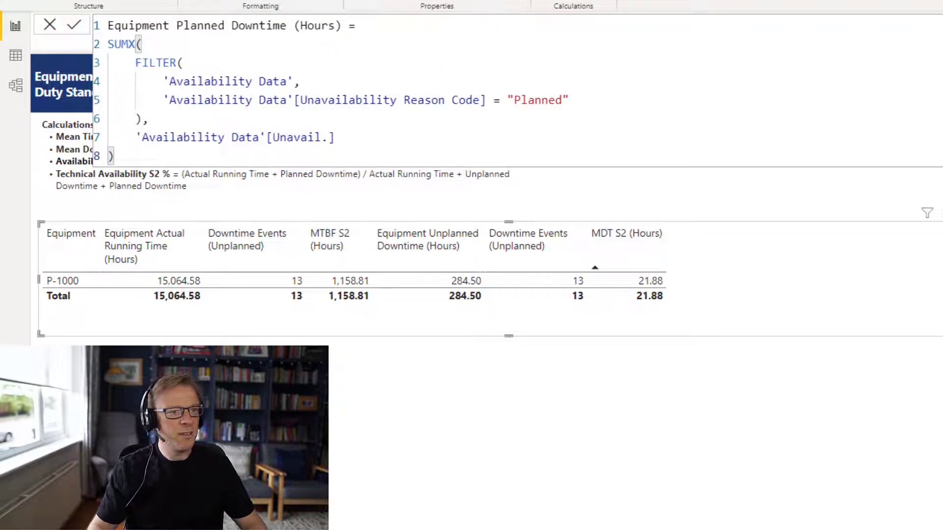
- Commit the Equipment Planned Downtime (Hours) measure
{"action": "left_click", "coordinate": [610, 116]}
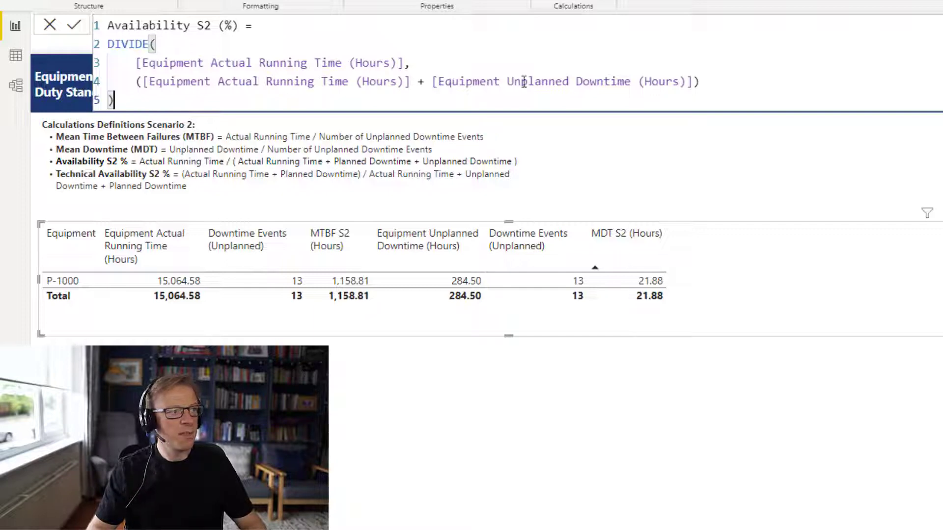
- Add + [Equipment Planned Downtime (Hours)] to the Availability S2 denominator and format it as percentage (92.15%)
{"action": "left_click", "coordinate": [693, 80]}
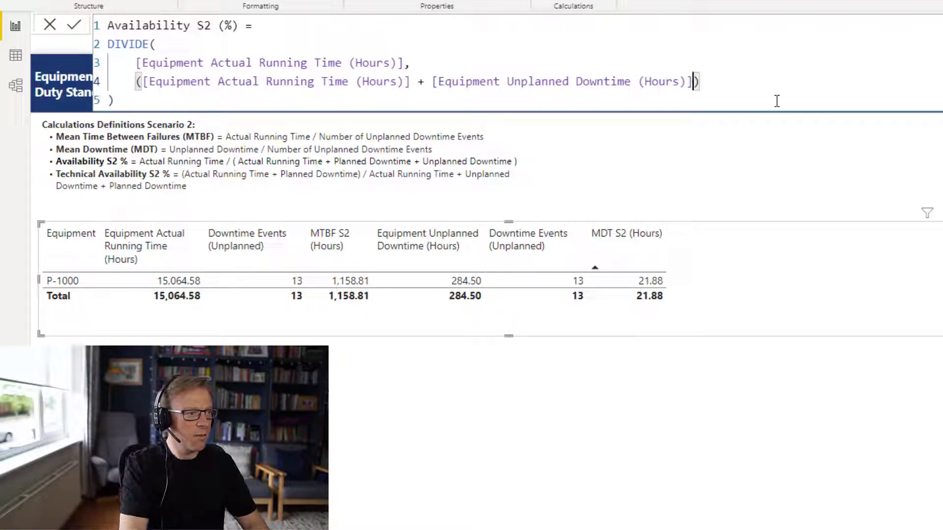
{"action": "type", "text": "+ [Equipment Planned Downtime (Hours)]"}
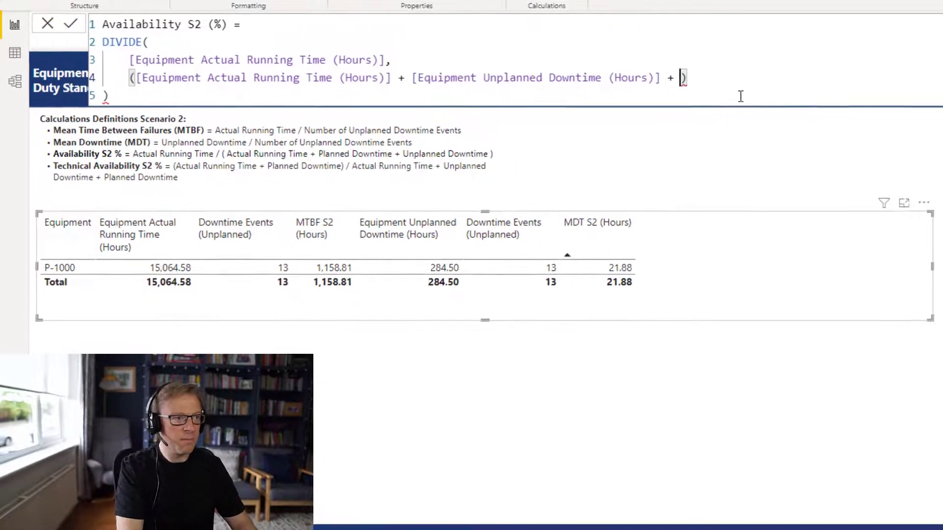
{"action": "key", "text": "Return"}
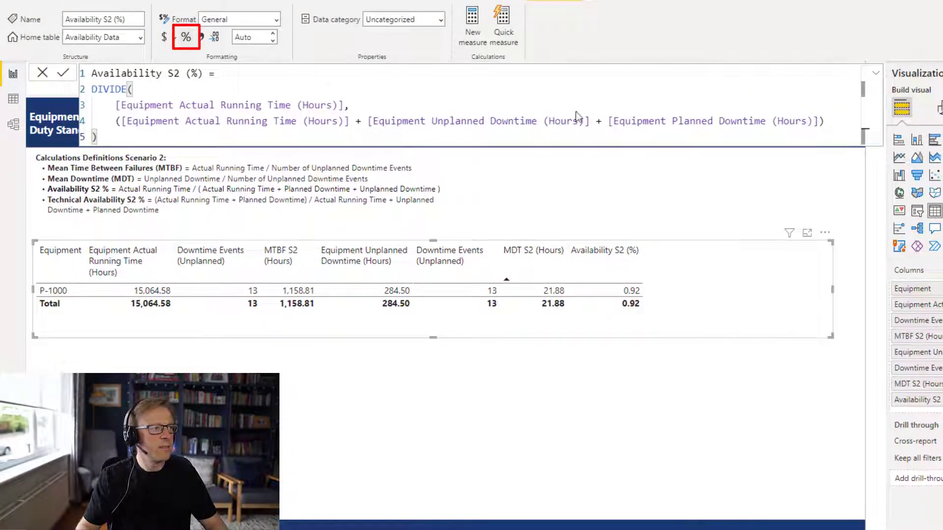
{"action": "left_click", "coordinate": [185, 36]}
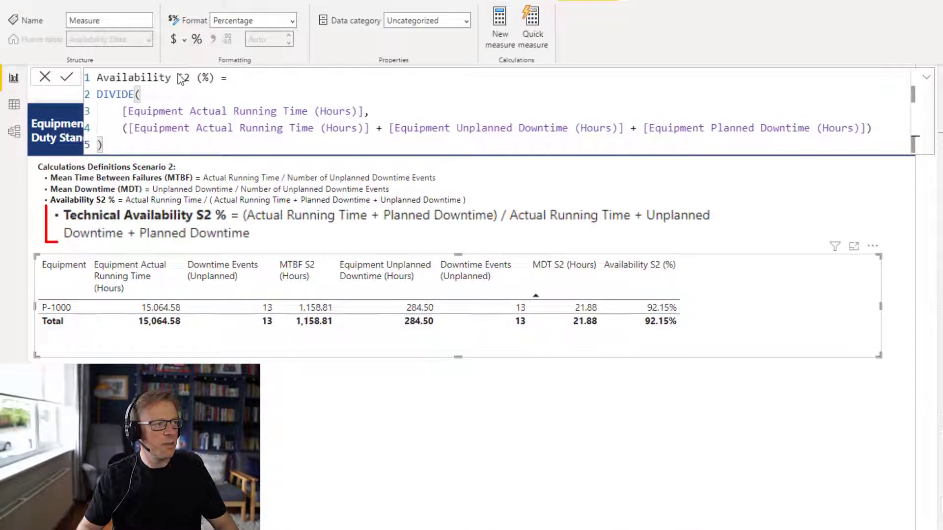
- Rename the measure to Availability Tech S2 (%) and add planned downtime to its numerator
{"action": "left_click", "coordinate": [175, 77]}
{"action": "left_click", "coordinate": [180, 75]}
{"action": "type", "text": "Tech"}
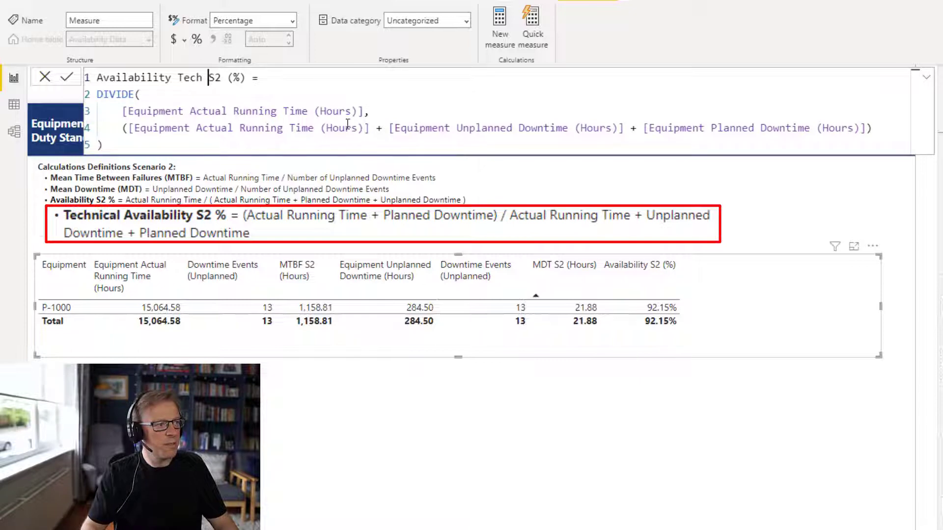
{"action": "left_click", "coordinate": [362, 111]}
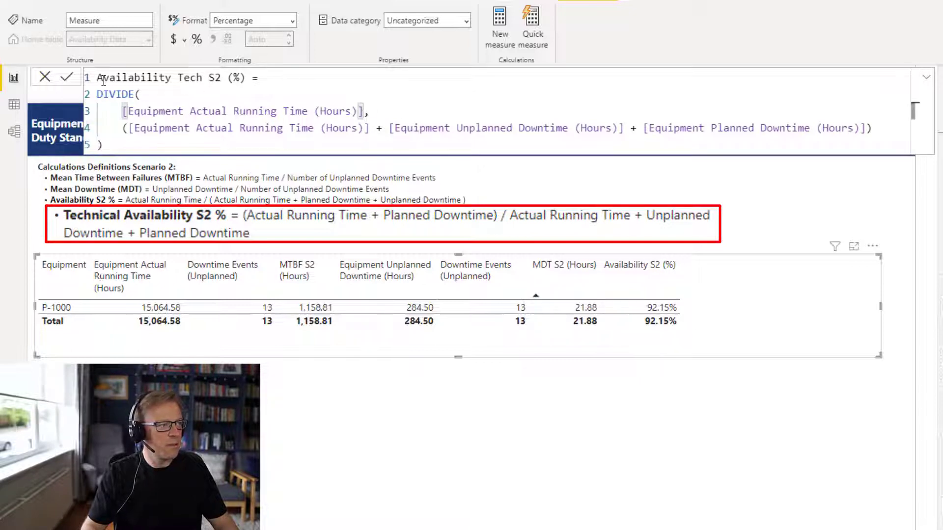
{"action": "left_click", "coordinate": [123, 111]}
{"action": "type", "text": "("}
{"action": "key", "text": "End"}
{"action": "key", "text": "Left"}
{"action": "type", "text": "+ [Equipment Planned Downtime (Hours)]"}
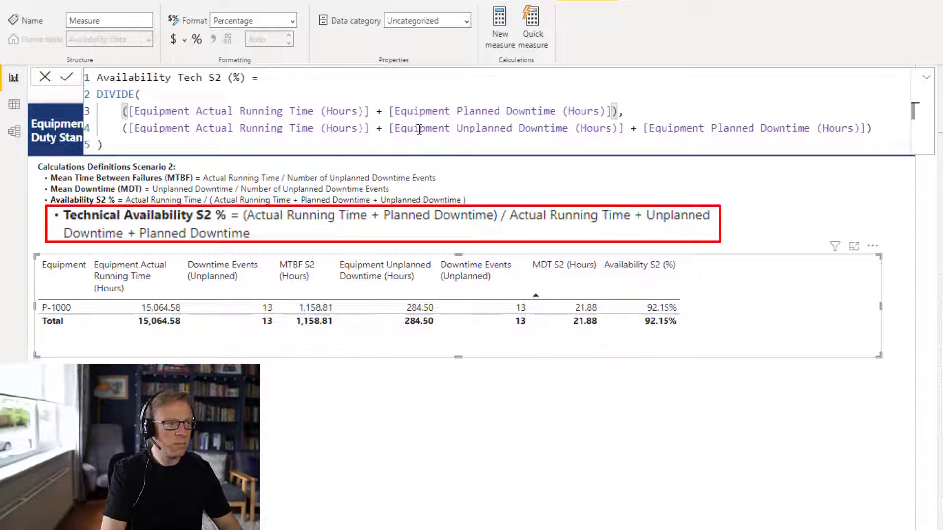
{"action": "type", "text": ")"}
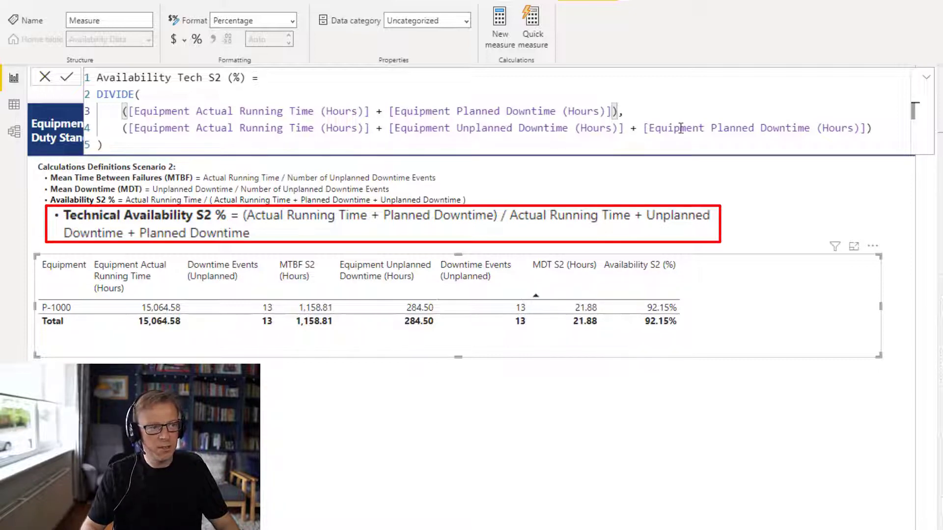
- Commit Availability Tech S2 (%), add it to the table, and format it as percentage
{"action": "left_click", "coordinate": [66, 76]}
{"action": "left_click_drag", "start_coordinate": [796, 280], "coordinate": [754, 302]}
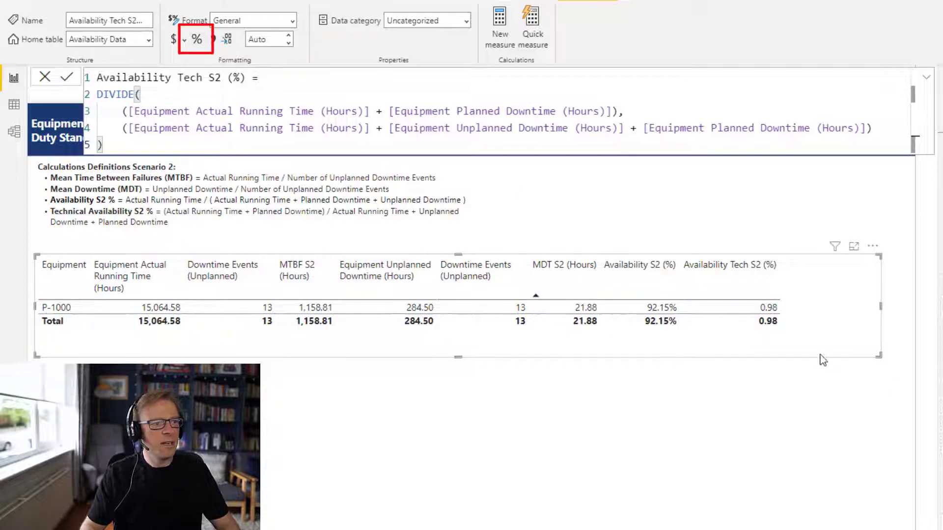
{"action": "left_click", "coordinate": [197, 39]}
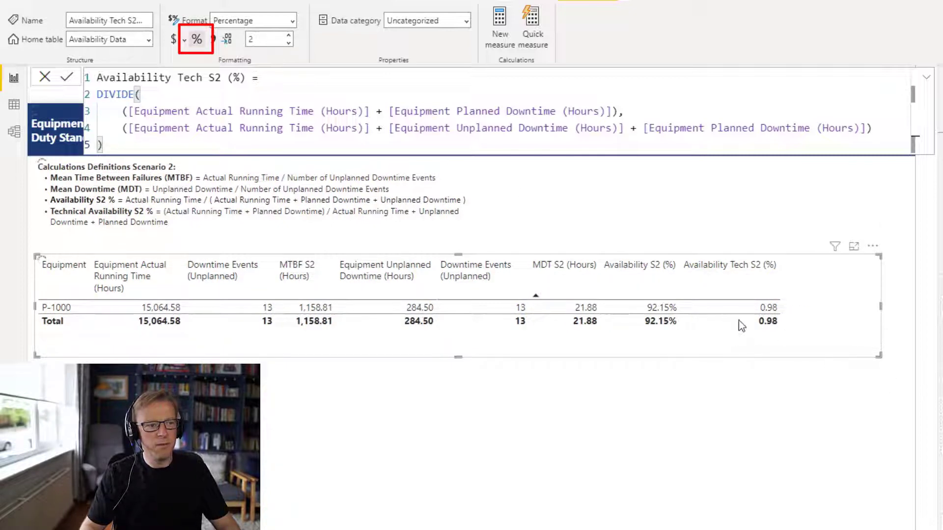